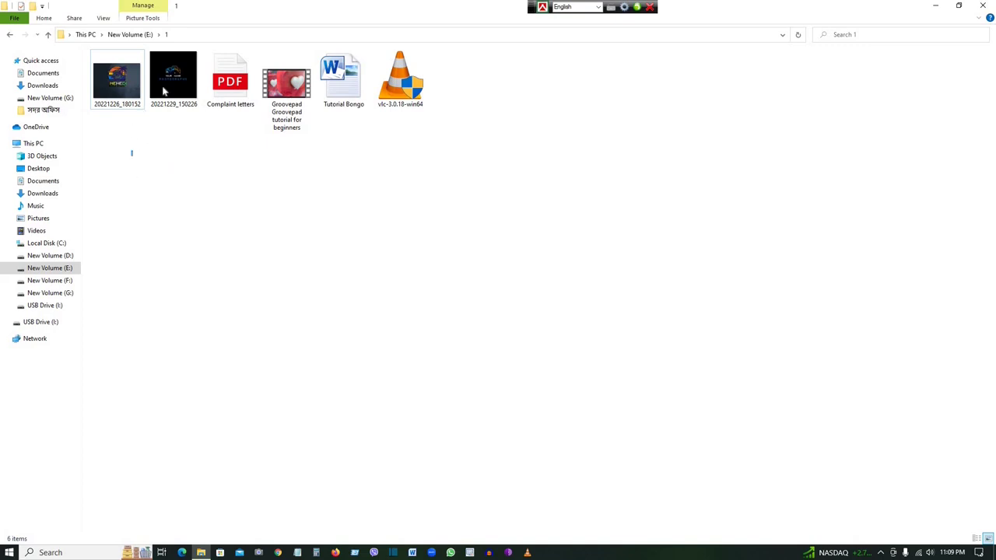
drag(164, 92, 194, 93)
drag(208, 166, 264, 179)
drag(518, 105, 374, 50)
drag(278, 126, 307, 204)
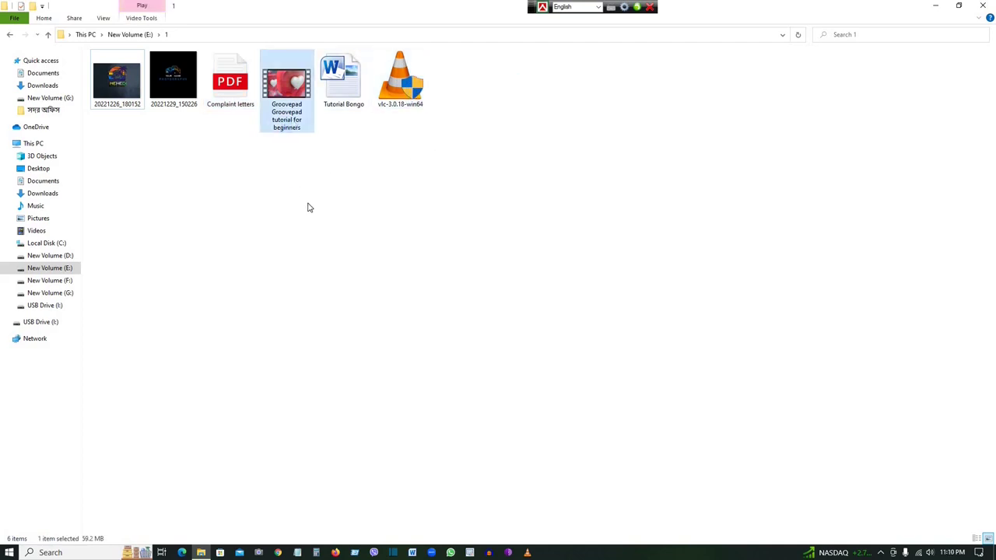
click(307, 207)
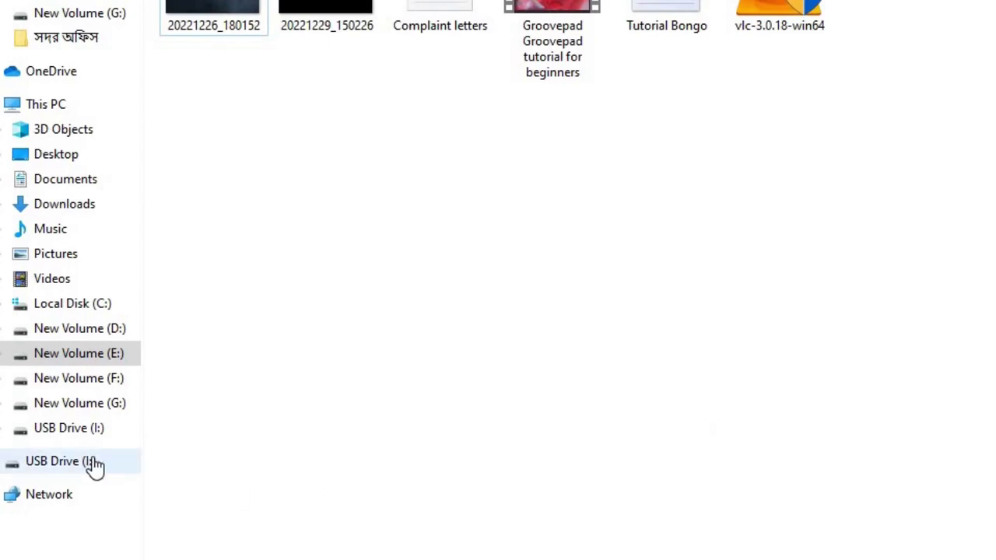
click(90, 464)
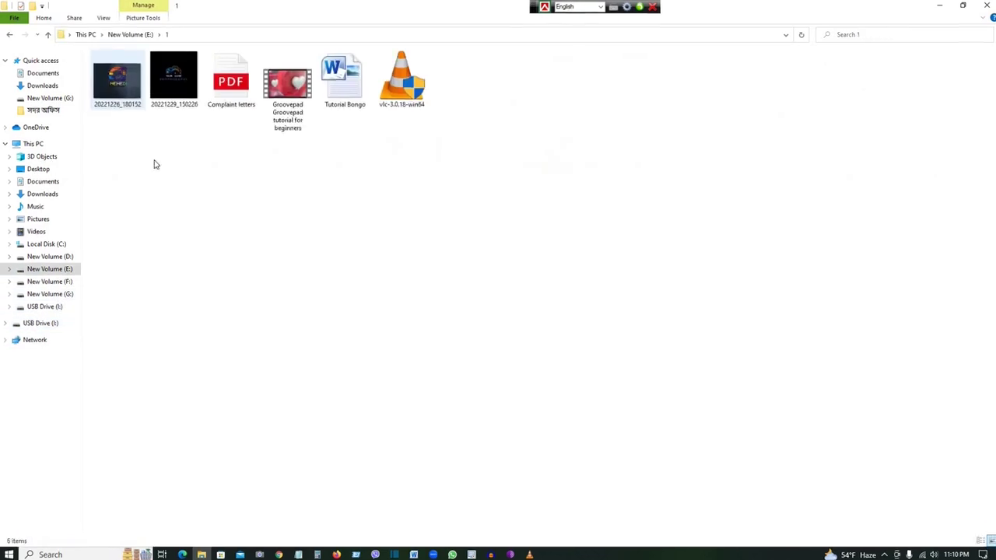
drag(659, 173, 166, 142)
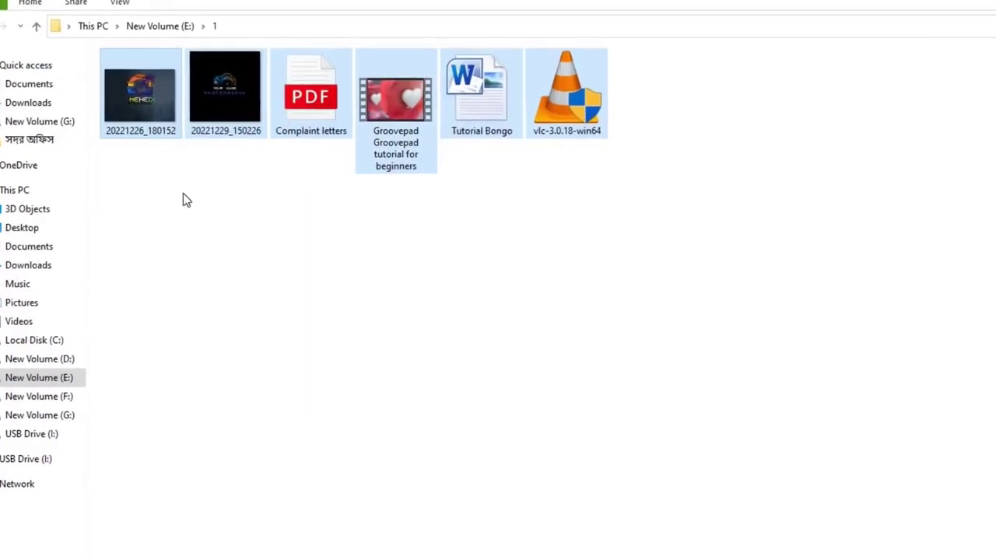
click(185, 206)
drag(622, 165, 568, 101)
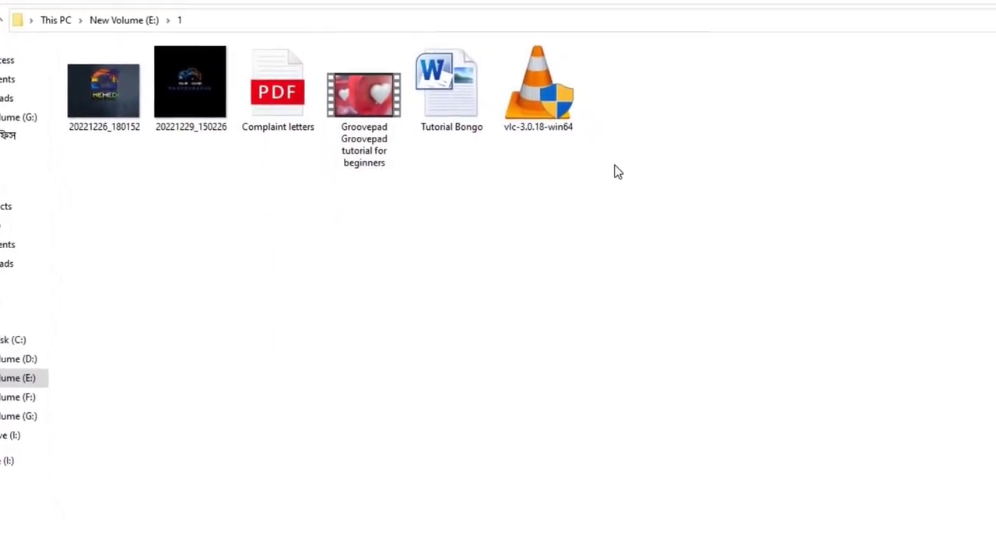
drag(415, 198, 399, 41)
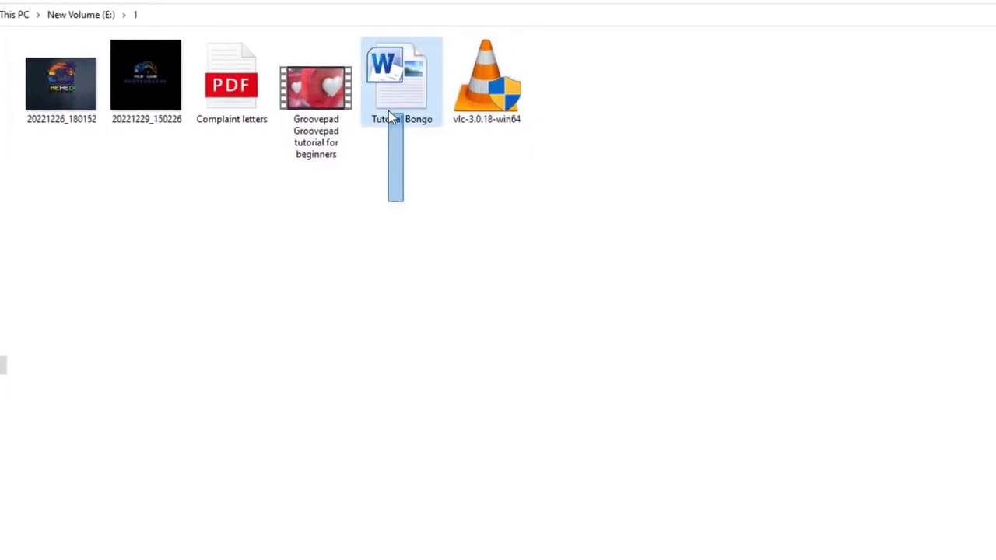
drag(256, 140, 247, 101)
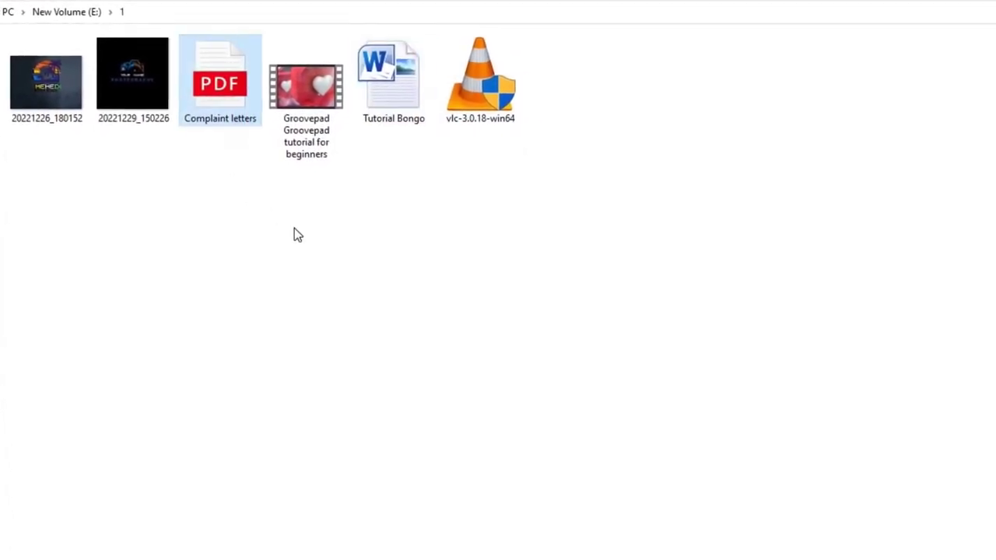
click(306, 141)
drag(143, 169, 50, 105)
key(ctrl+a)
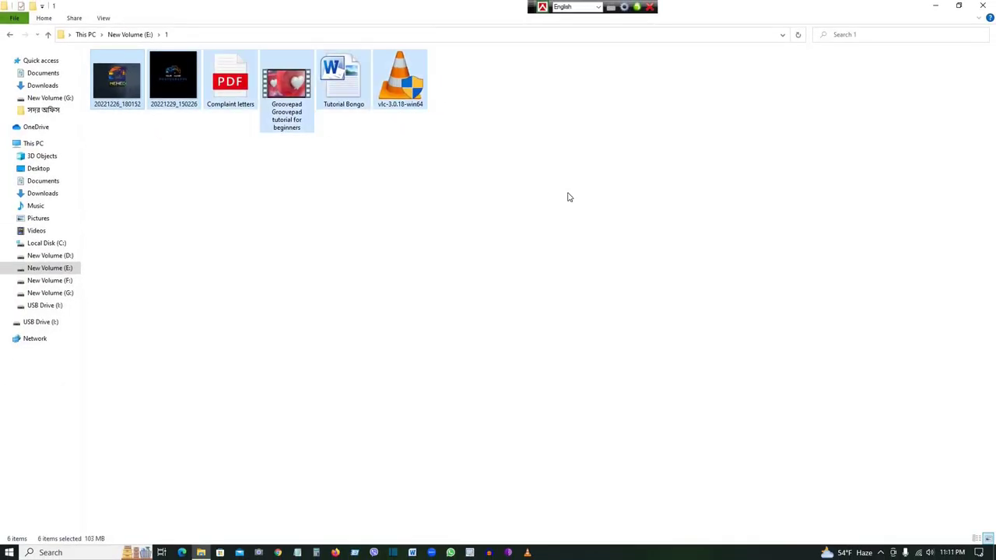
drag(568, 196, 167, 236)
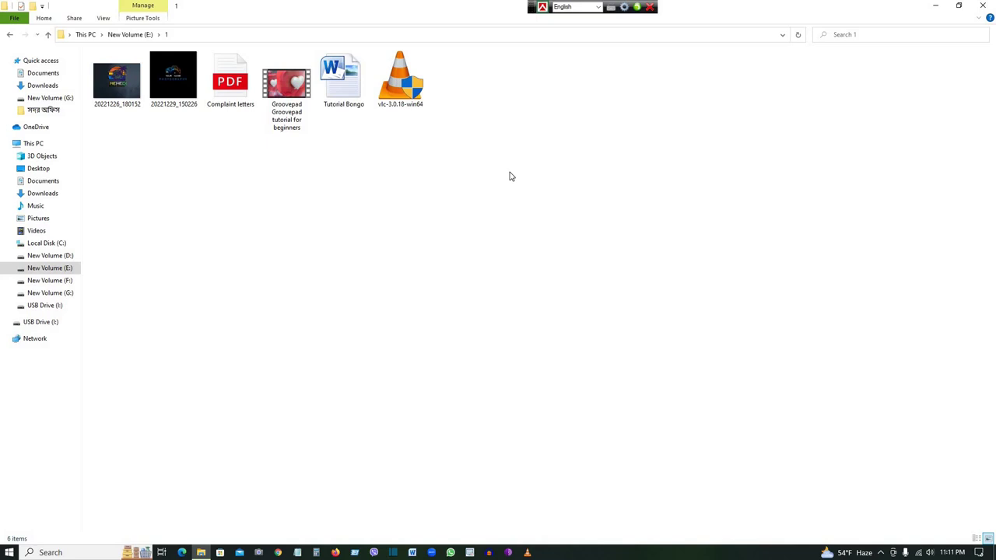
Copy all six files from folder 1 on New Volume (E:) and paste them onto USB Drive (I:)
drag(479, 138, 101, 93)
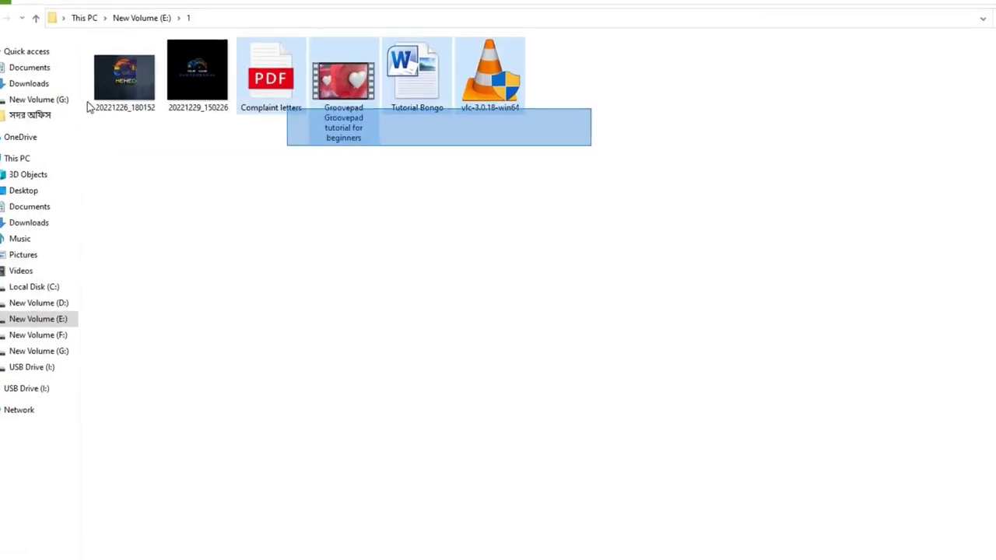
right_click(111, 93)
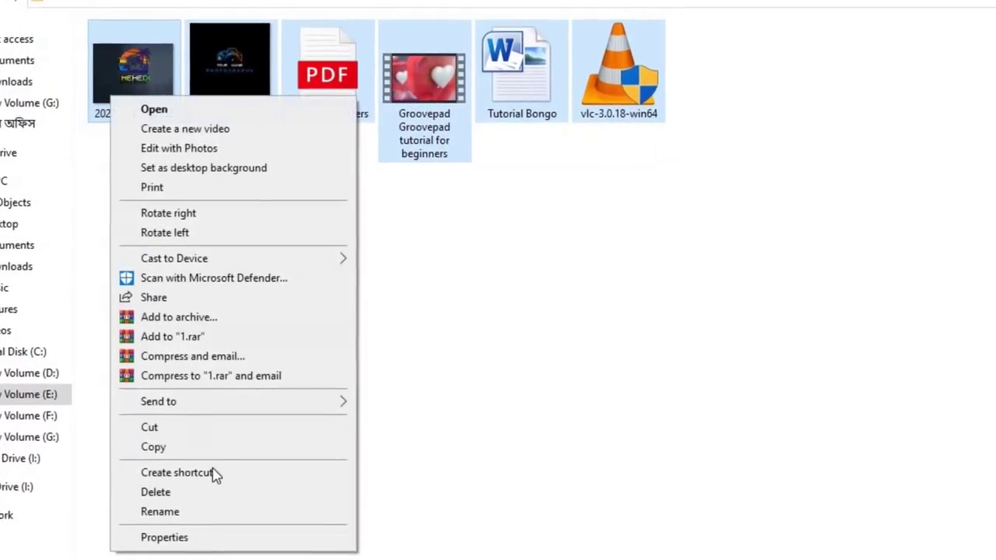
click(152, 439)
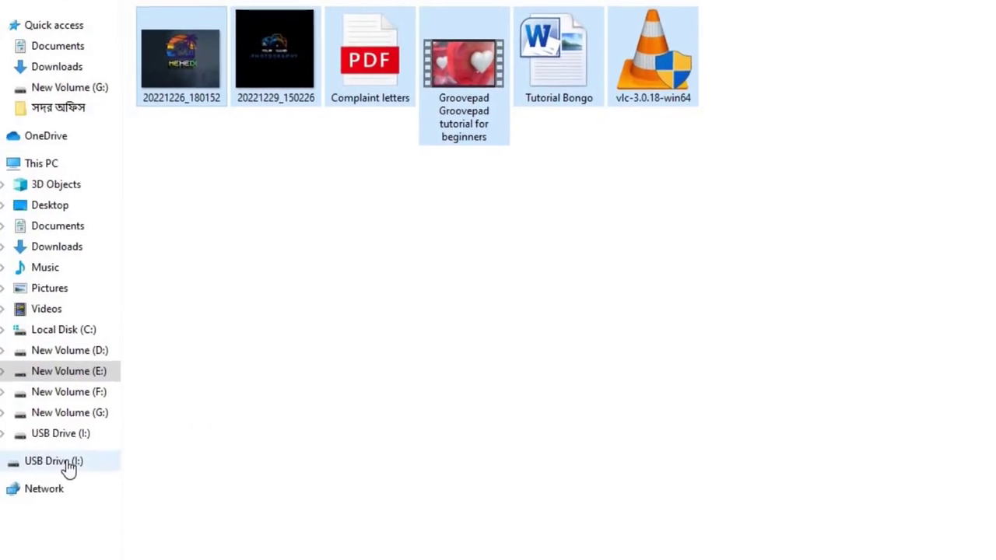
click(23, 479)
right_click(278, 204)
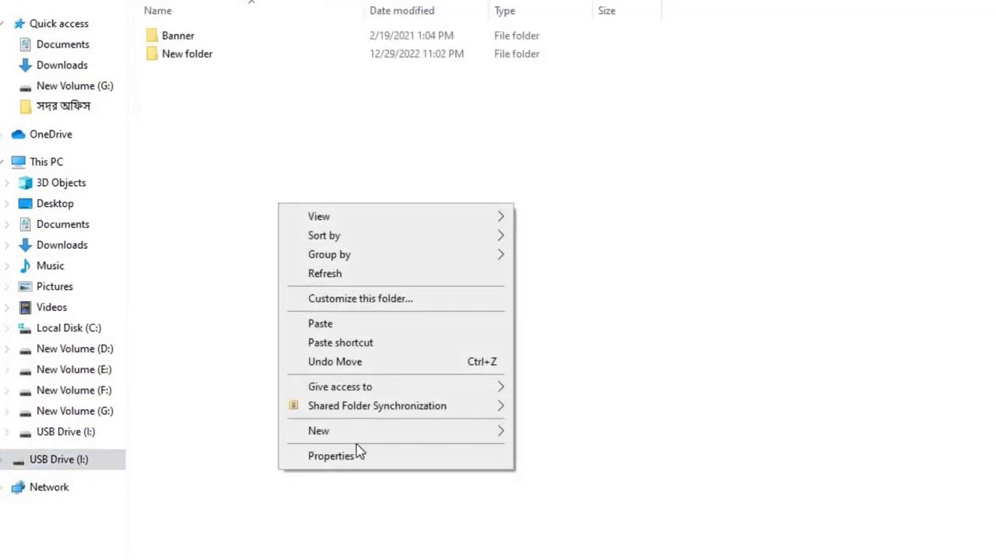
click(360, 336)
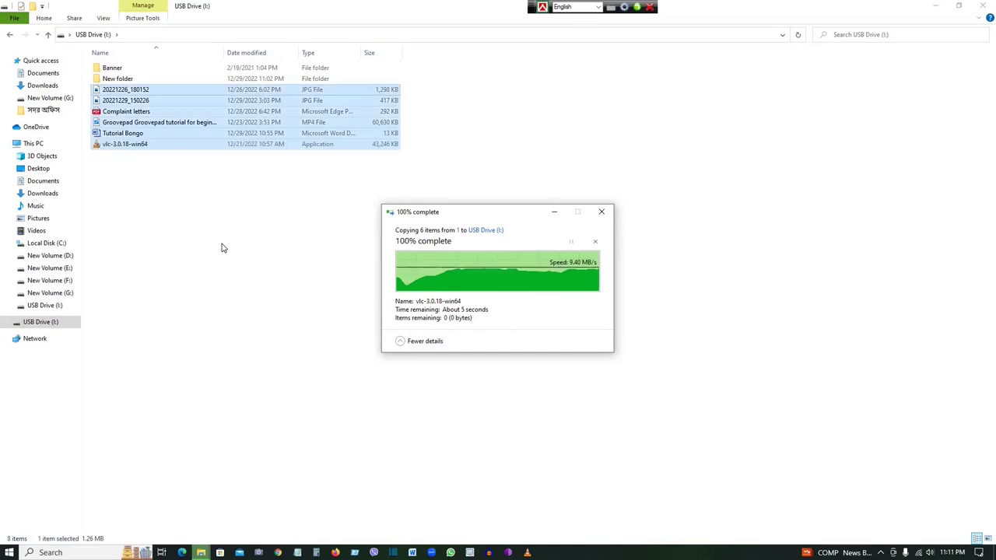
Try sending all six files in folder 1 on New Volume (E:) directly to USB Drive (I:), cancelling at the replace-or-skip choice
click(70, 268)
double_click(161, 85)
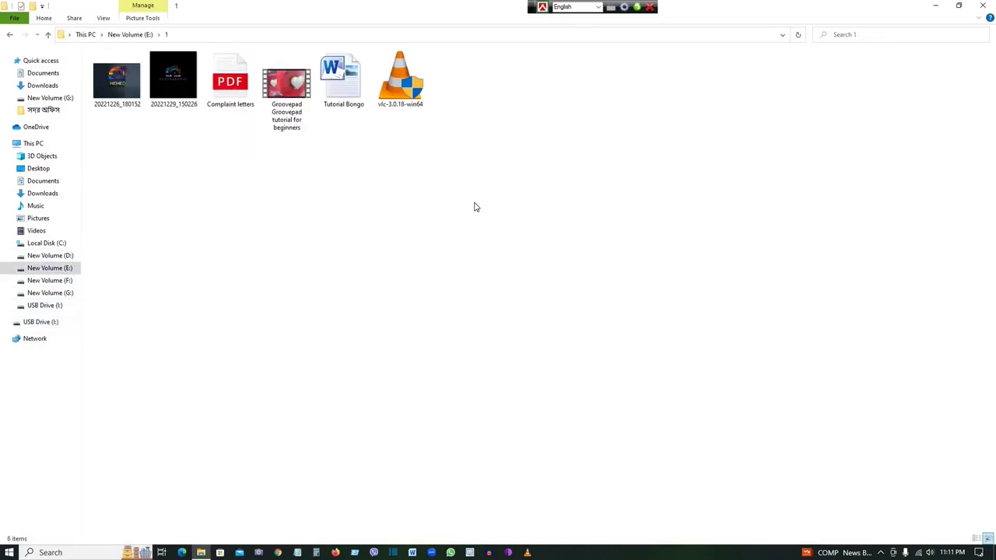
drag(507, 74, 90, 155)
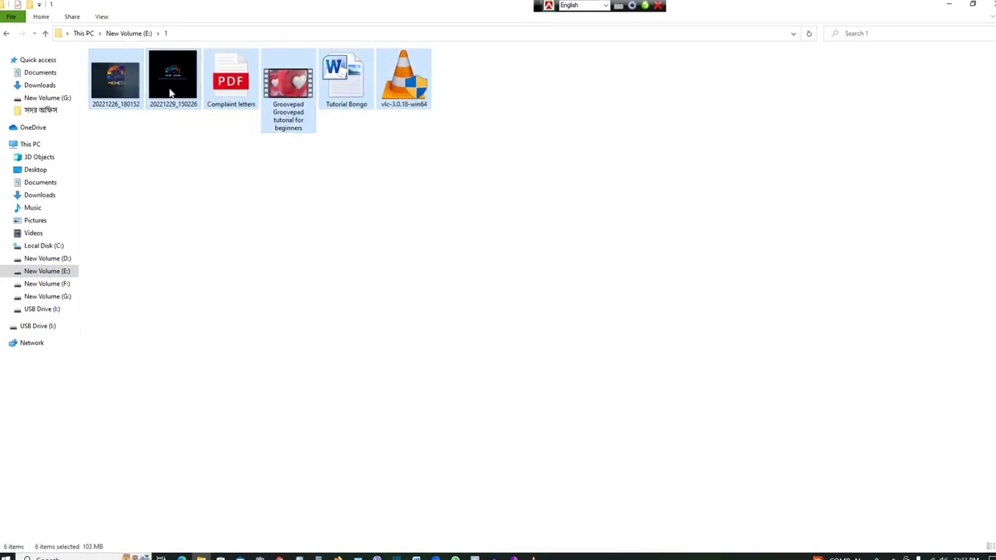
right_click(171, 93)
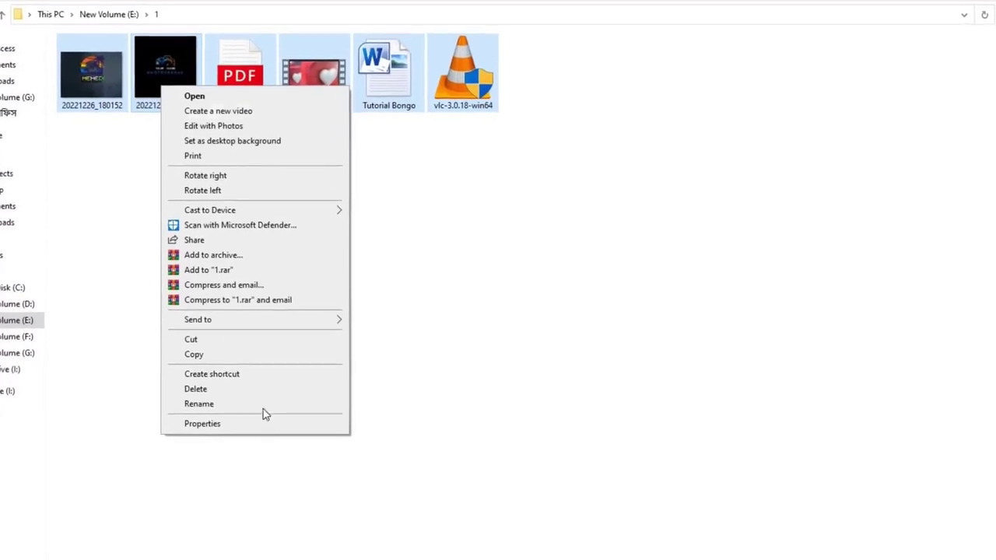
mouse_move(288, 343)
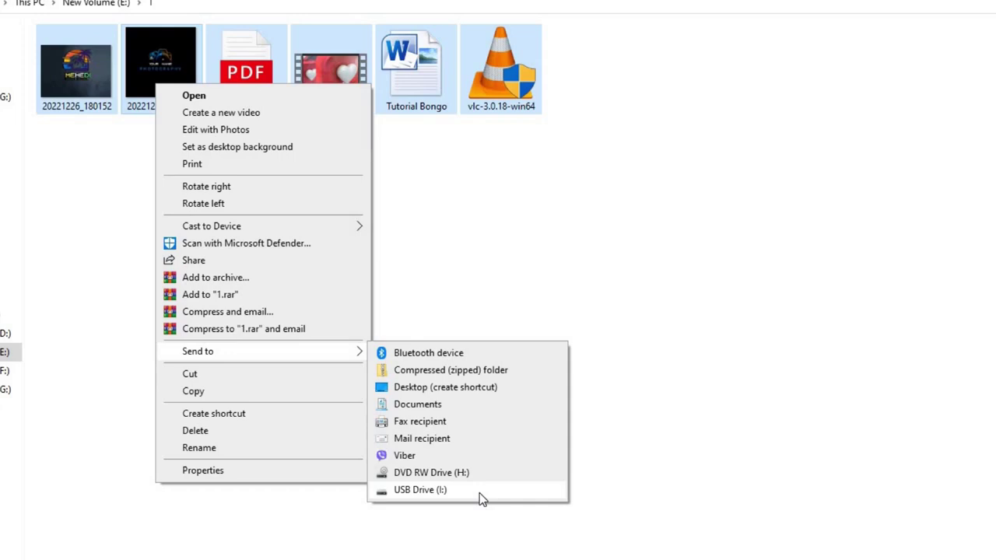
click(481, 497)
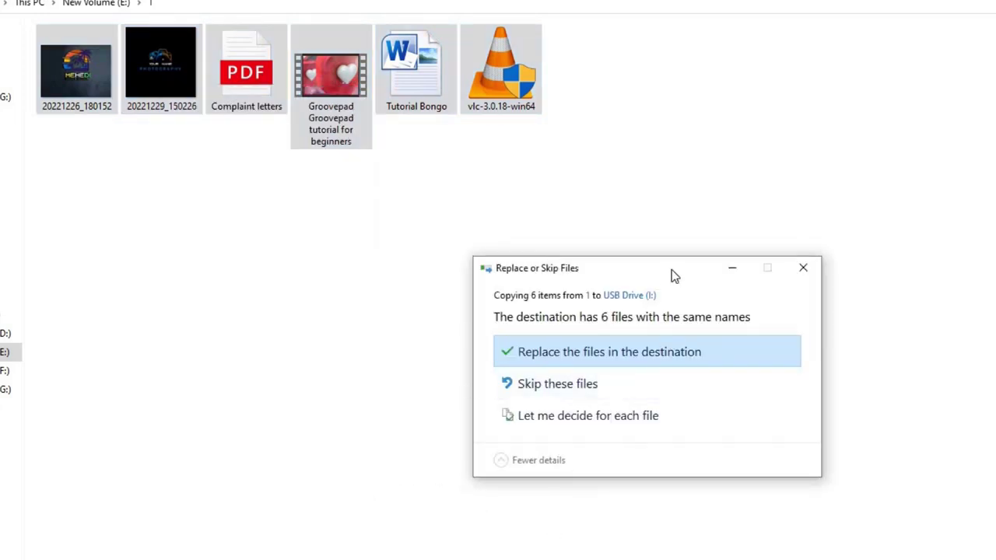
drag(674, 275, 476, 211)
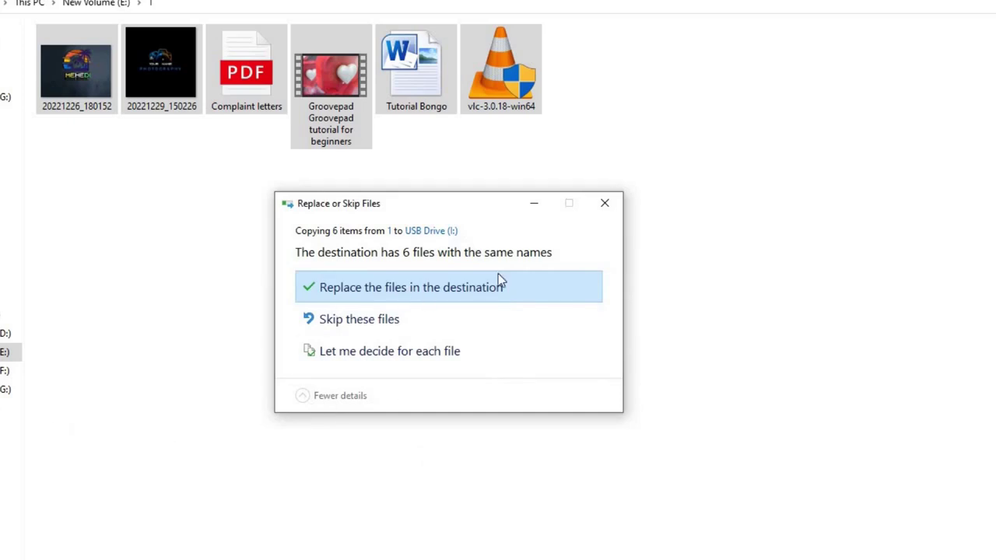
click(604, 203)
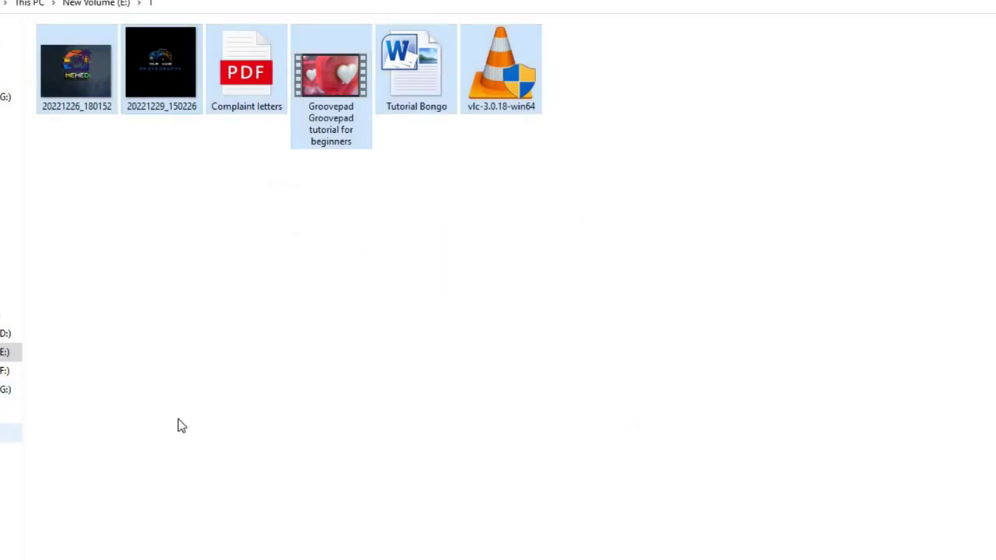
click(633, 194)
drag(791, 208, 90, 70)
click(199, 390)
drag(590, 171, 498, 92)
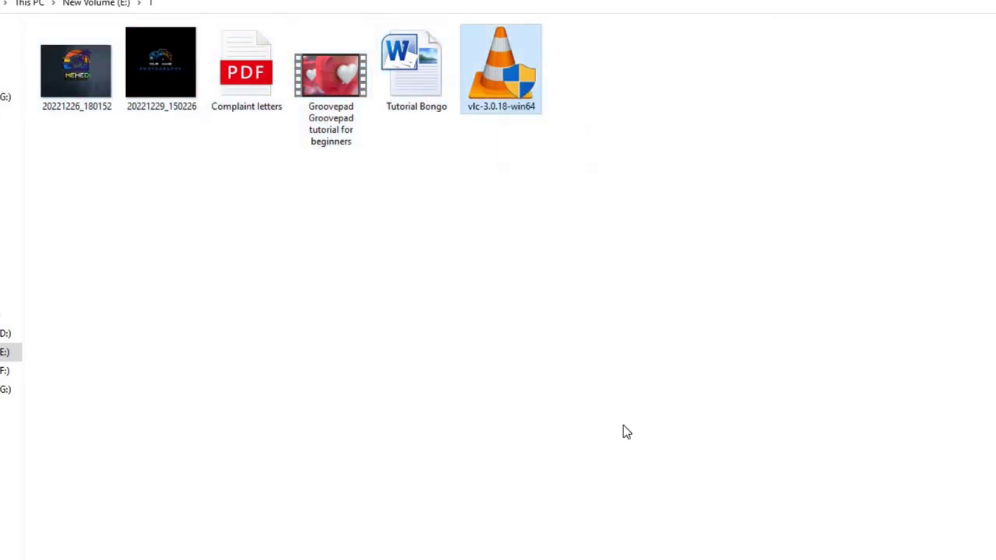
right_click(518, 79)
mouse_move(633, 313)
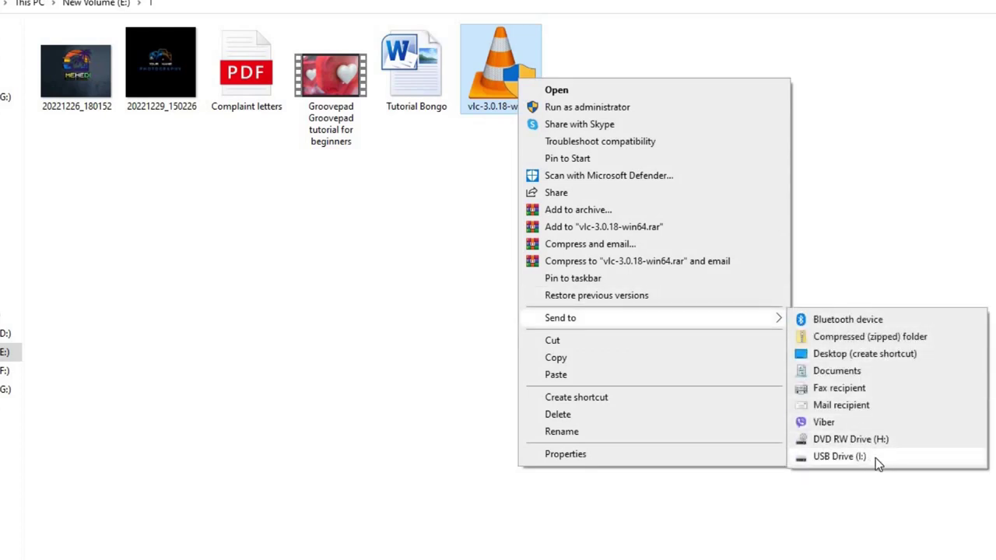
click(328, 372)
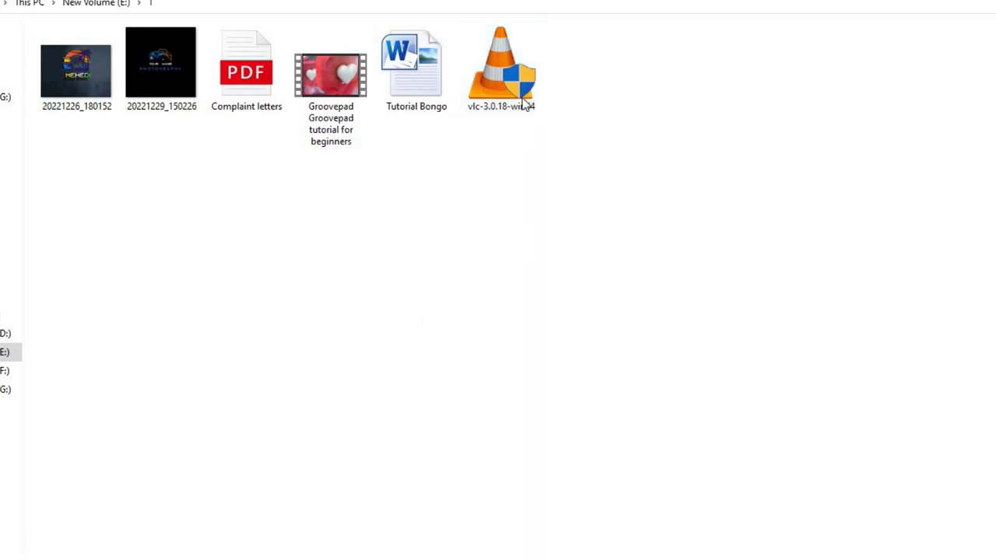
Try to copy vlc-3.0.18-win64 from folder 1 onto USB Drive (I:), cancelling at the replace-or-skip choice
right_click(495, 95)
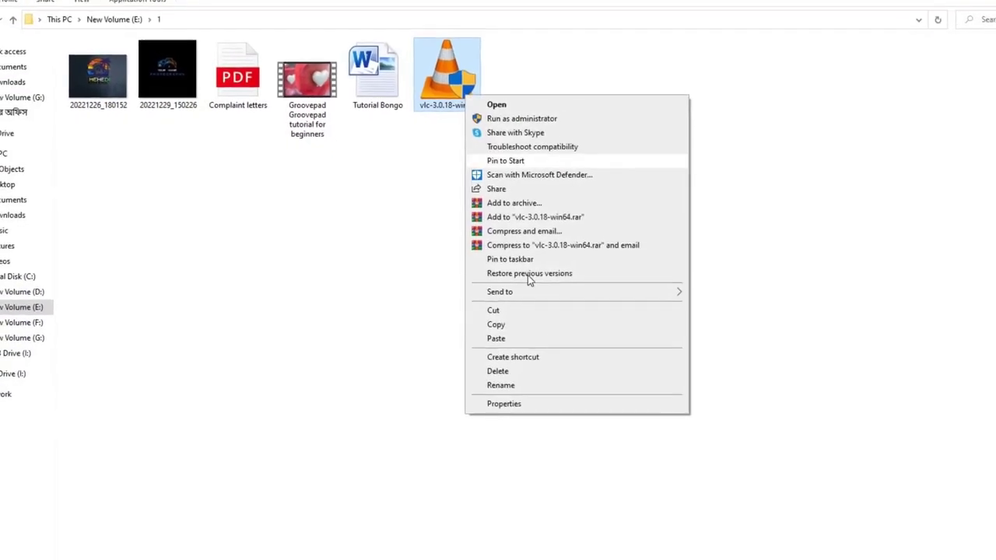
click(501, 305)
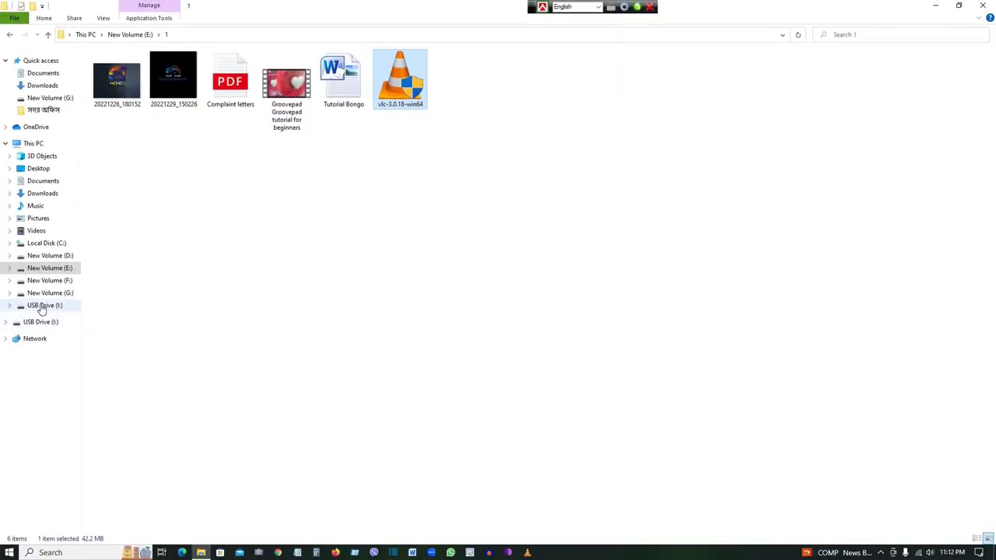
click(27, 325)
right_click(187, 231)
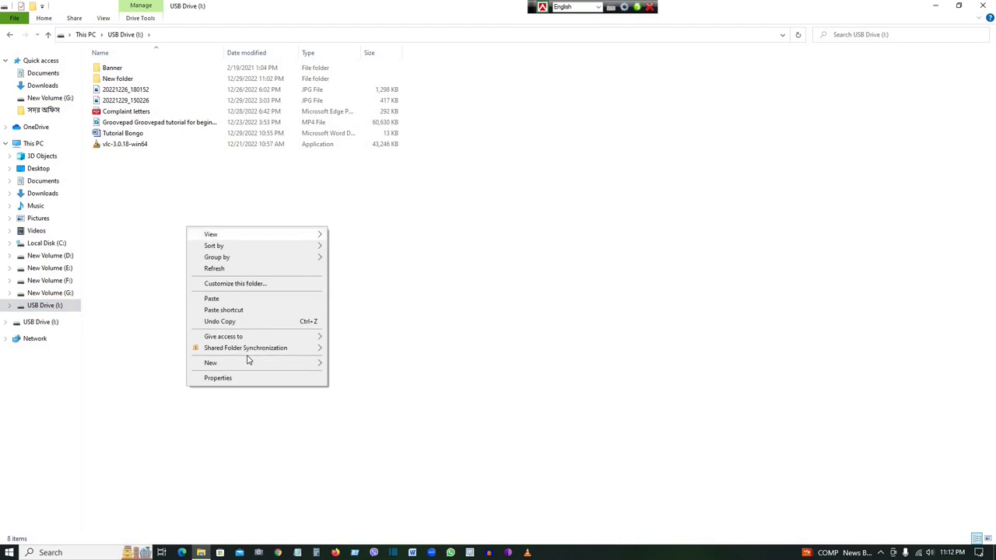
click(241, 302)
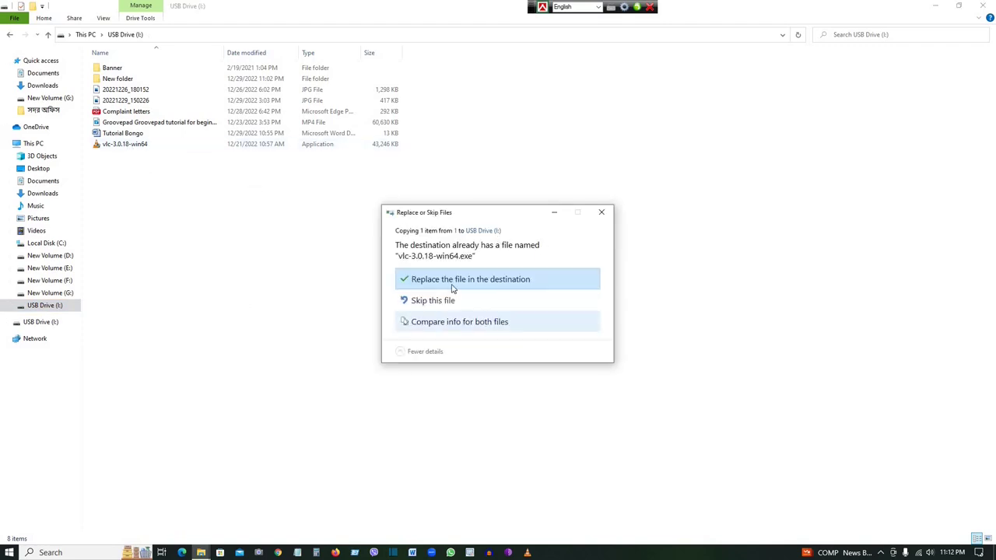
drag(477, 213, 339, 183)
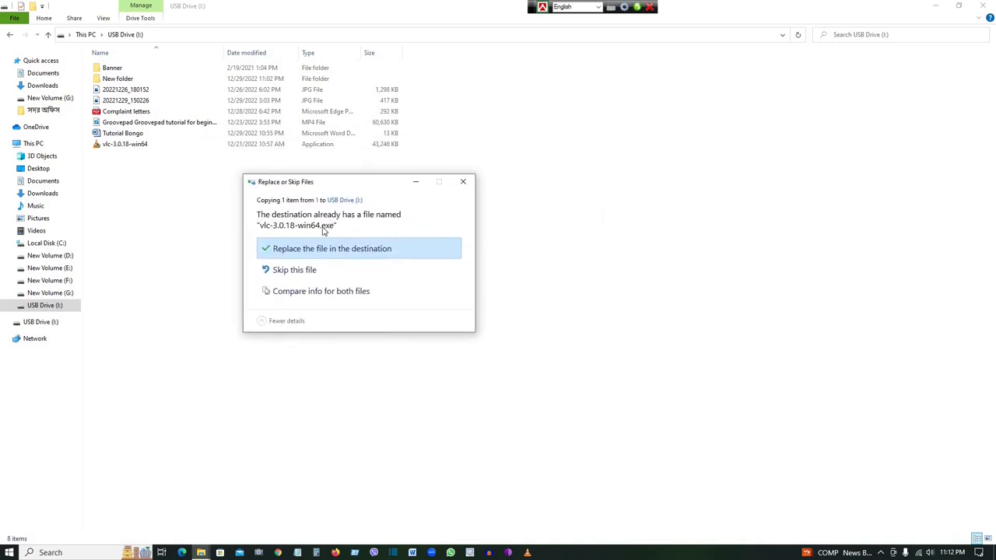
click(463, 181)
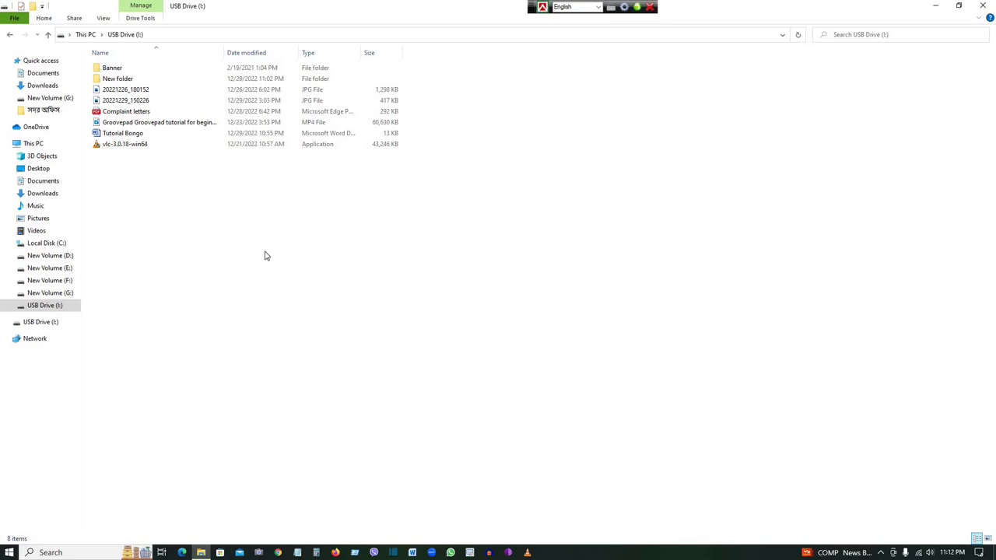
Display the contents of USB Drive (I:) as large icons
drag(151, 195, 140, 64)
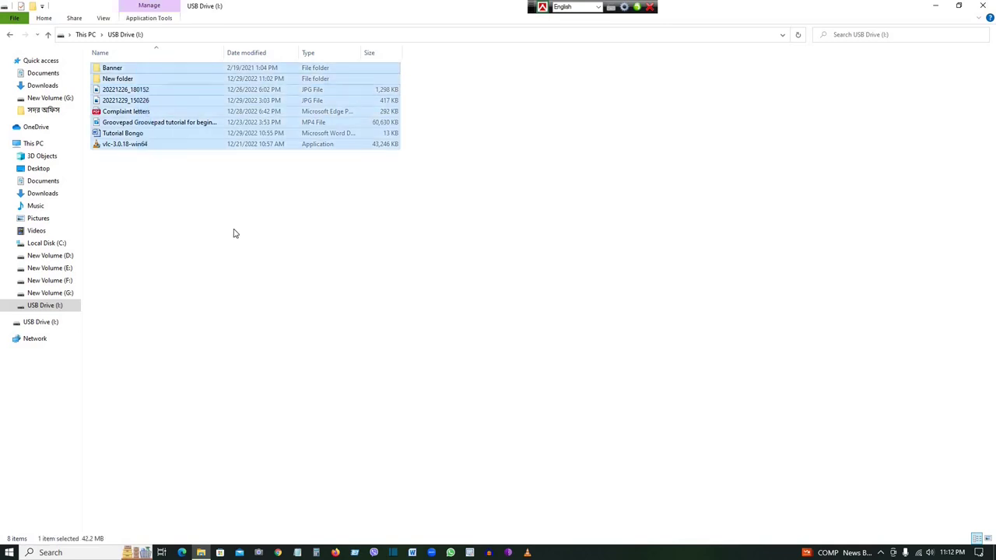
click(291, 236)
right_click(169, 215)
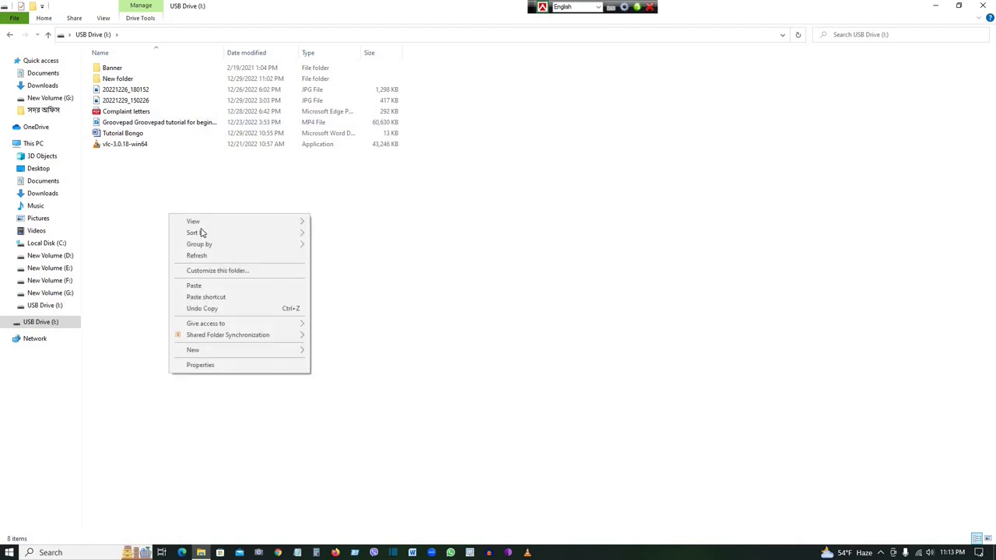
mouse_move(204, 222)
click(342, 244)
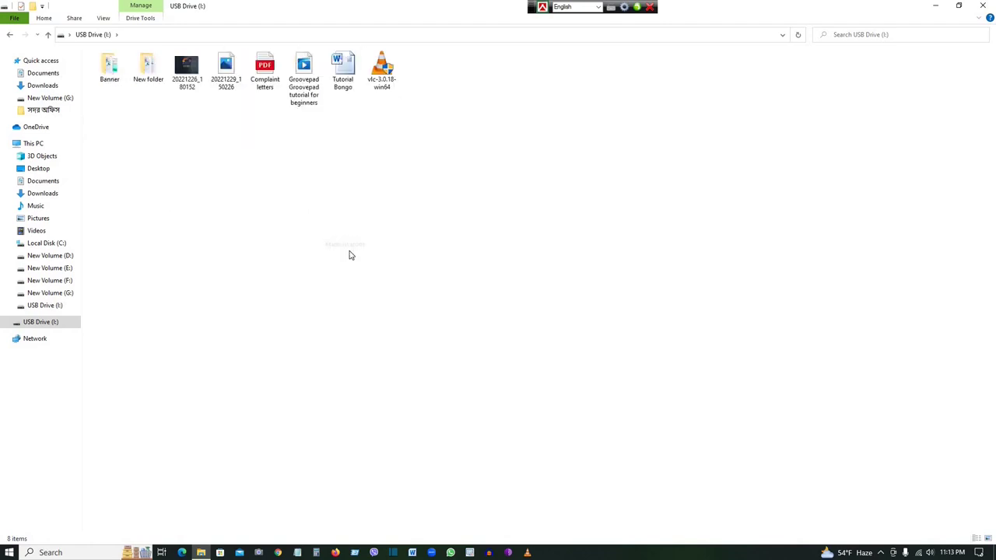
right_click(216, 210)
click(381, 228)
Copy the video file "Groovepad Groovepad tutorial for beginners" from USB Drive (I:)
drag(421, 186, 410, 210)
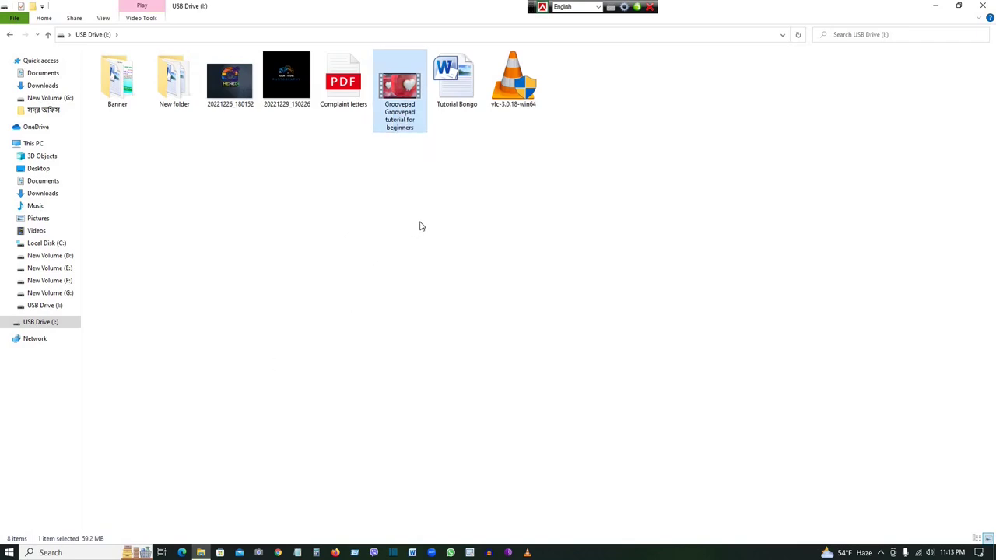
right_click(398, 81)
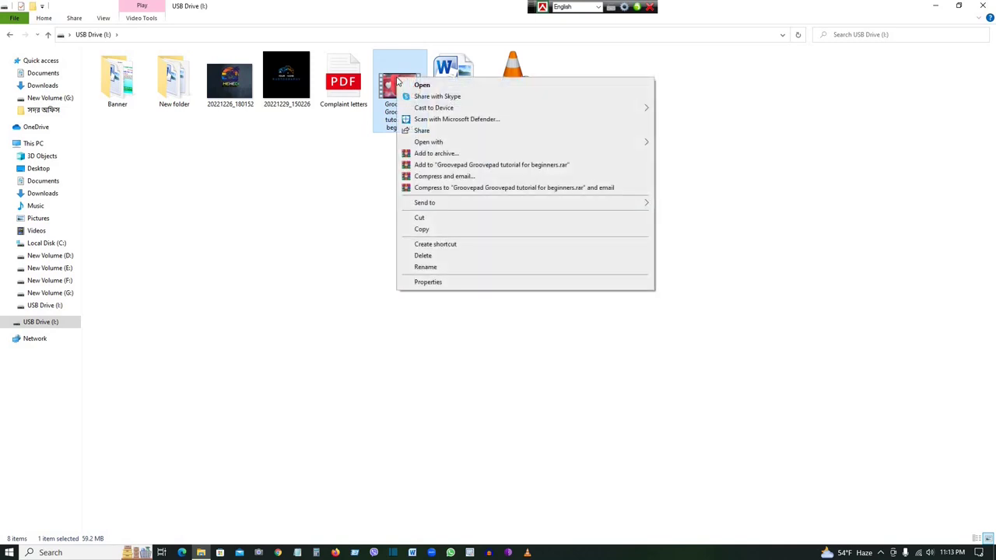
click(389, 224)
drag(391, 224, 374, 135)
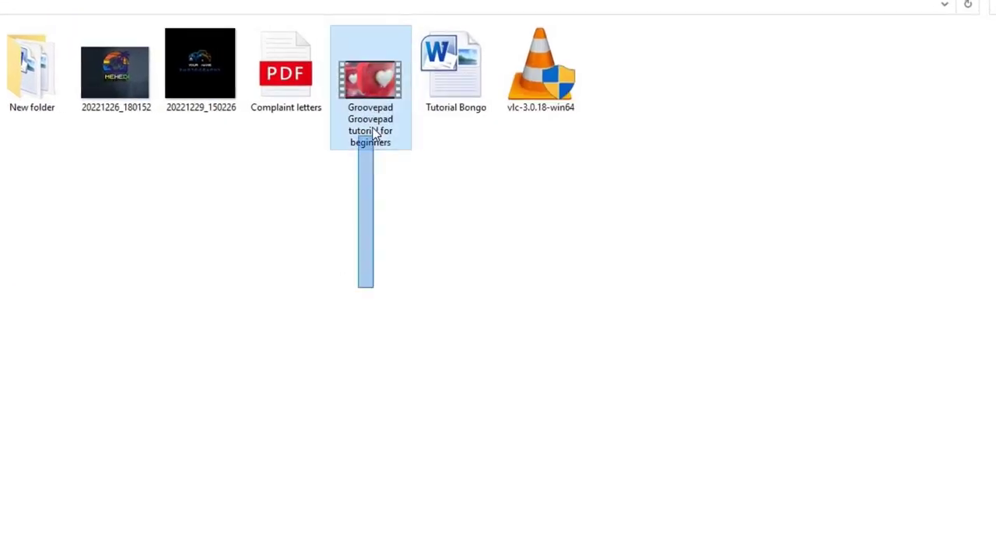
right_click(374, 136)
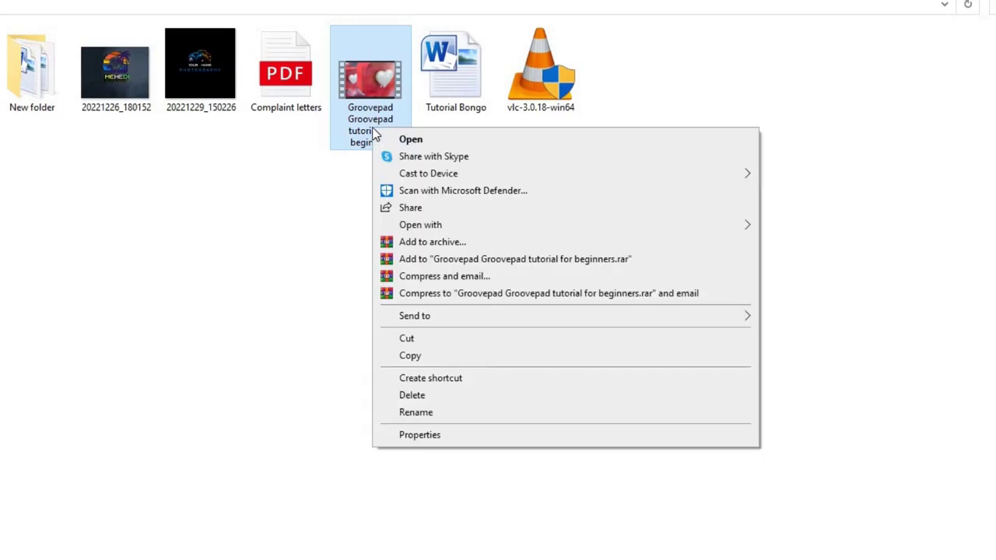
click(441, 357)
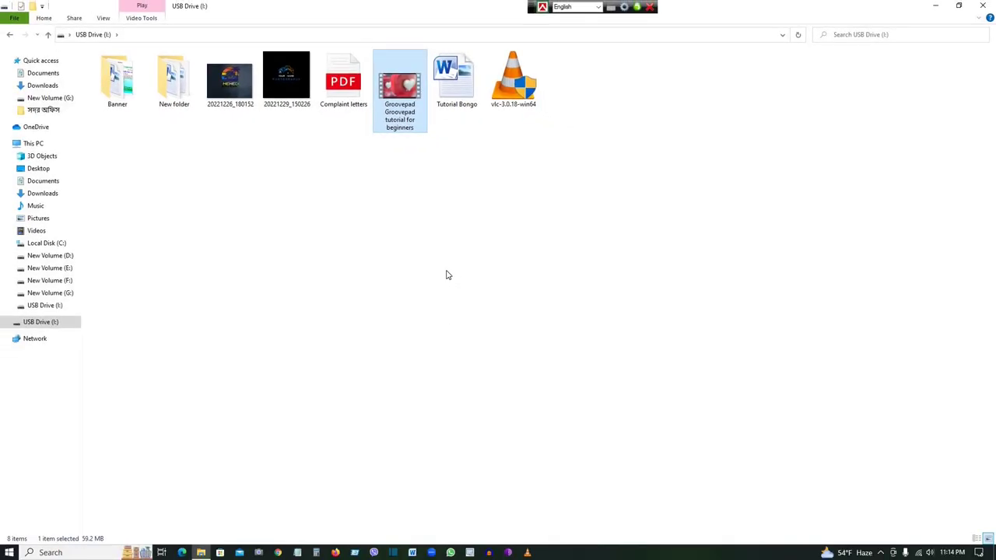
Paste the copied Groovepad tutorial video into folder 1 on New Volume (E:) and leave no files selected
click(67, 267)
double_click(118, 82)
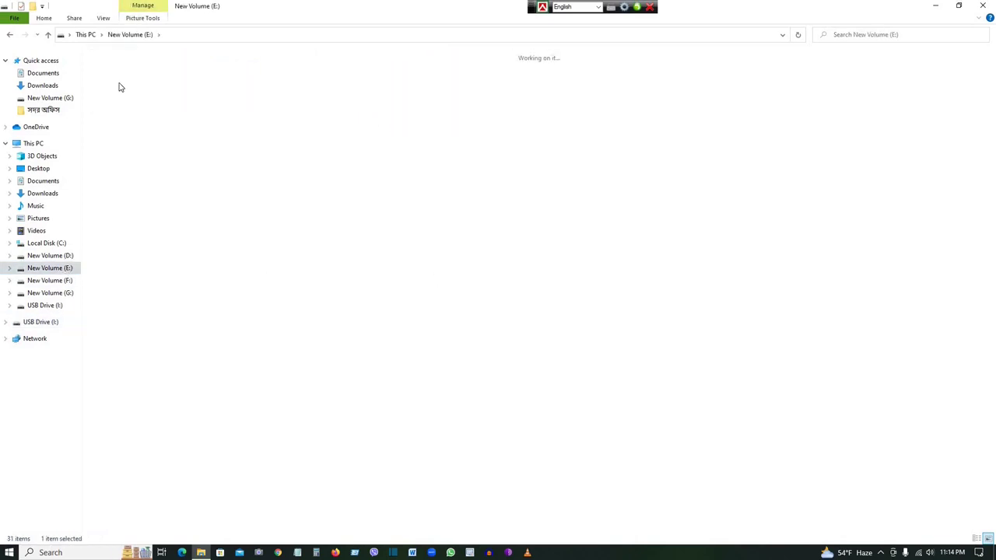
right_click(218, 168)
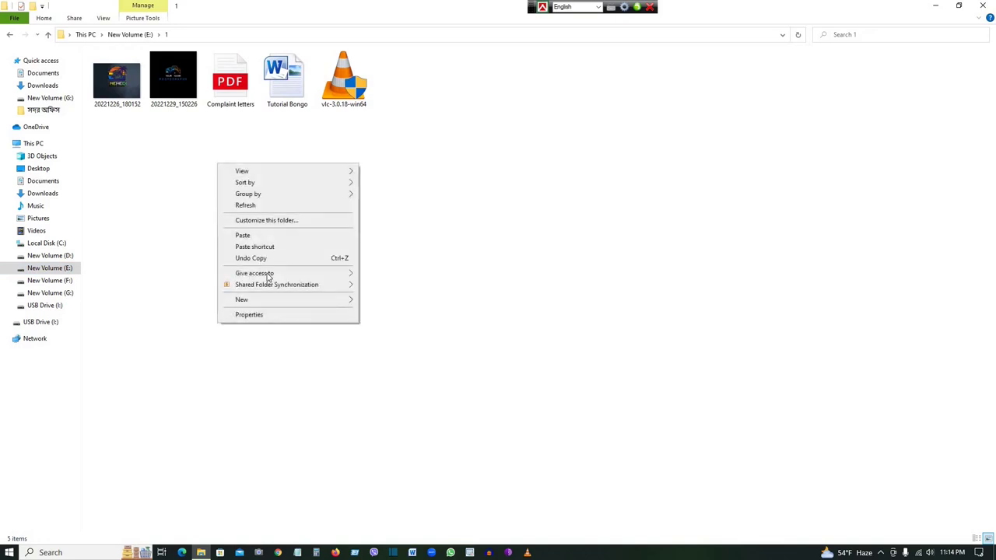
click(243, 235)
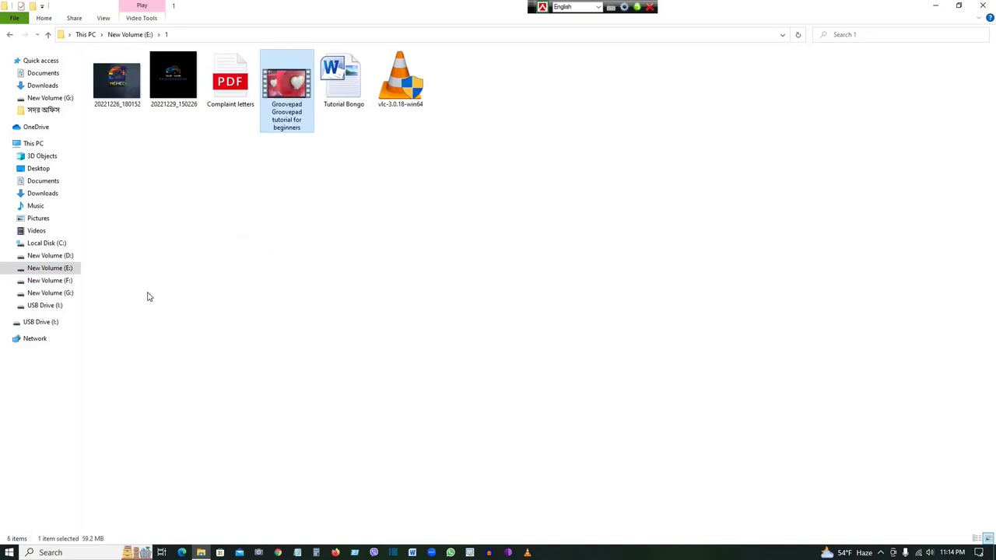
drag(519, 187, 76, 47)
click(124, 152)
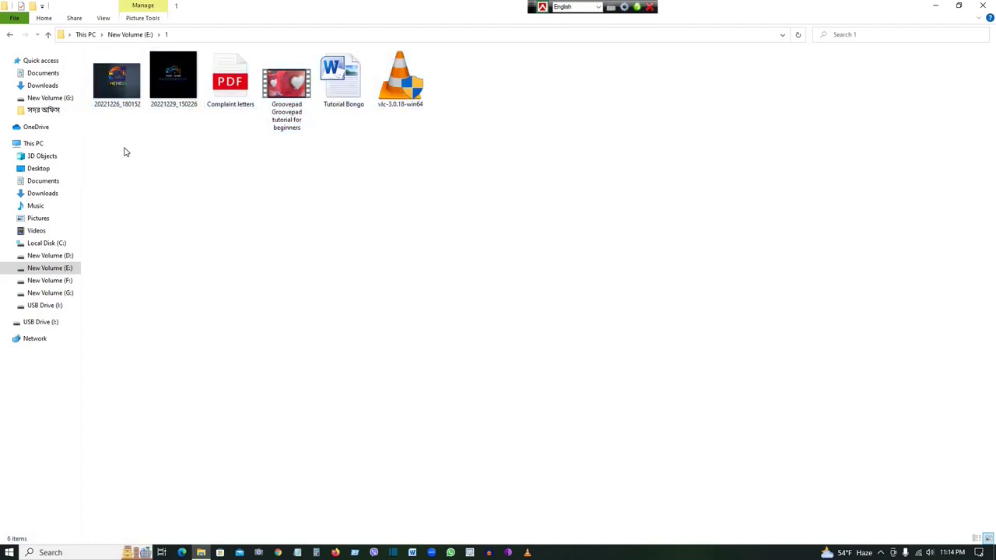